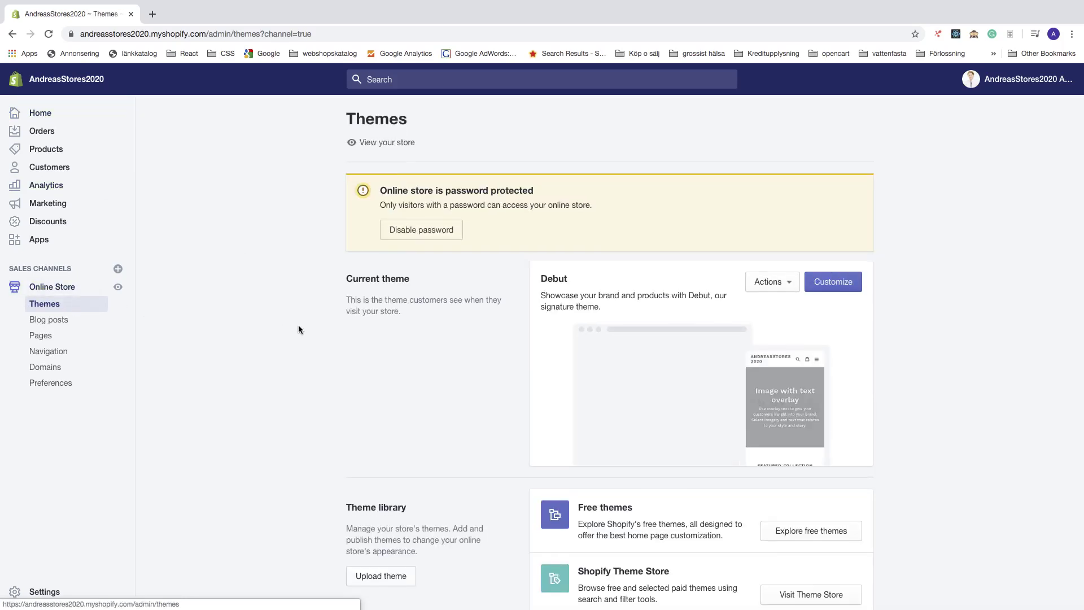
# Open the Shopify Theme Store from the store's theme library section.
pyautogui.scroll(-1, 298, 329)
pyautogui.scroll(-1, 298, 329)
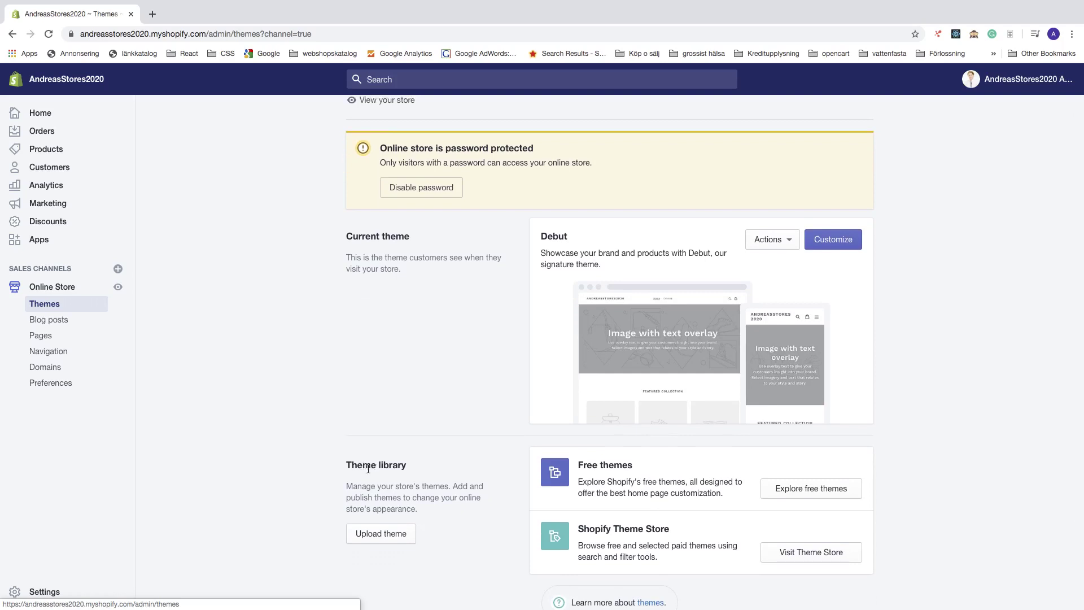
pyautogui.scroll(-1, 435, 476)
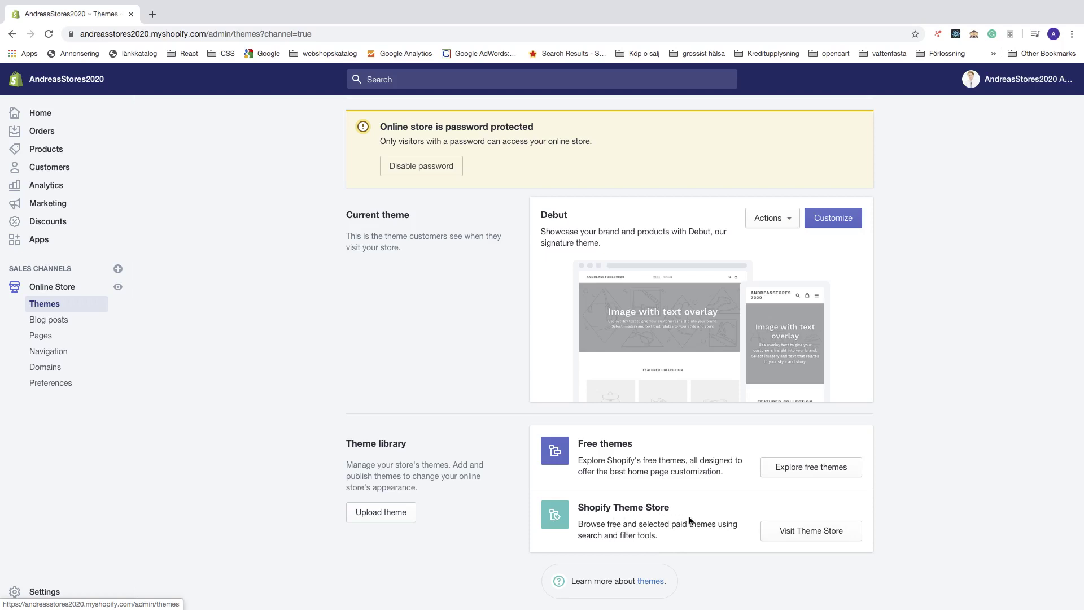
pyautogui.click(797, 530)
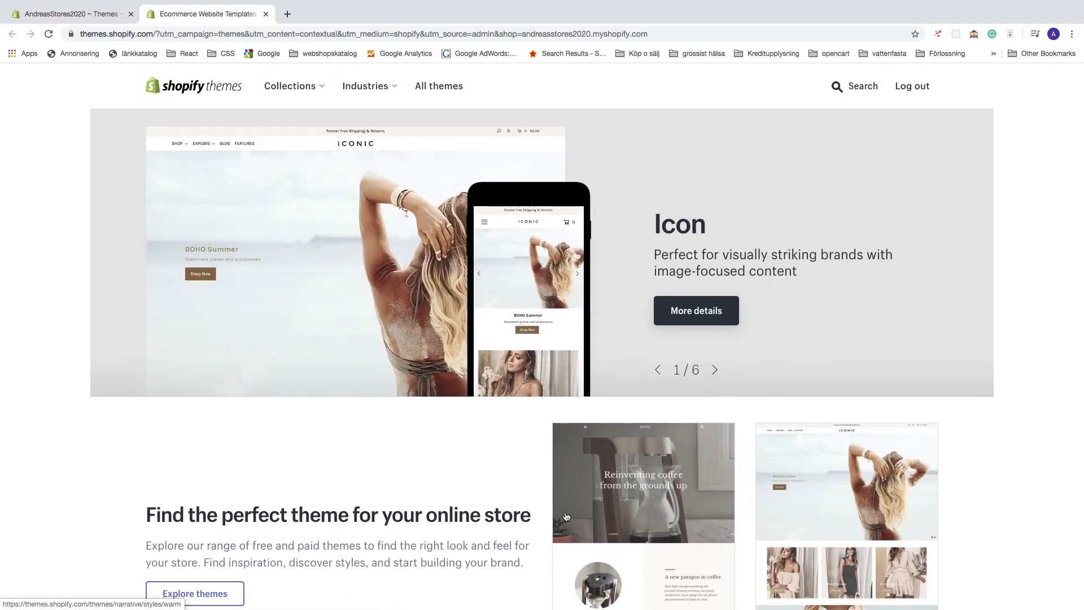
# Examine the trending and recommended themes on the Theme Store home page, comparing free and paid prices.
pyautogui.scroll(-10, 566, 516)
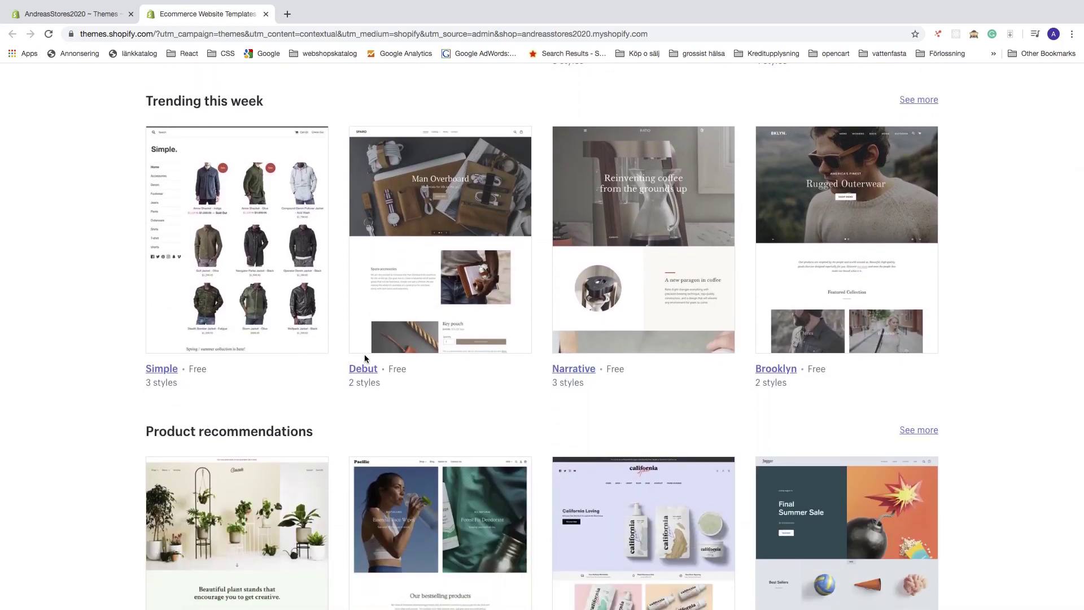
pyautogui.scroll(-1, 525, 373)
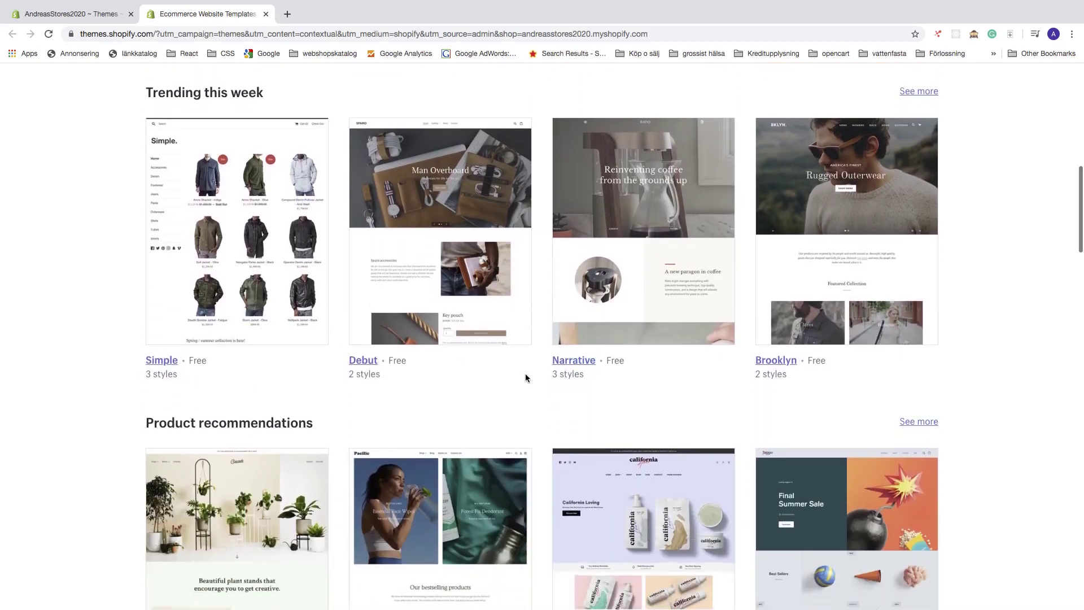
pyautogui.scroll(-3, 517, 310)
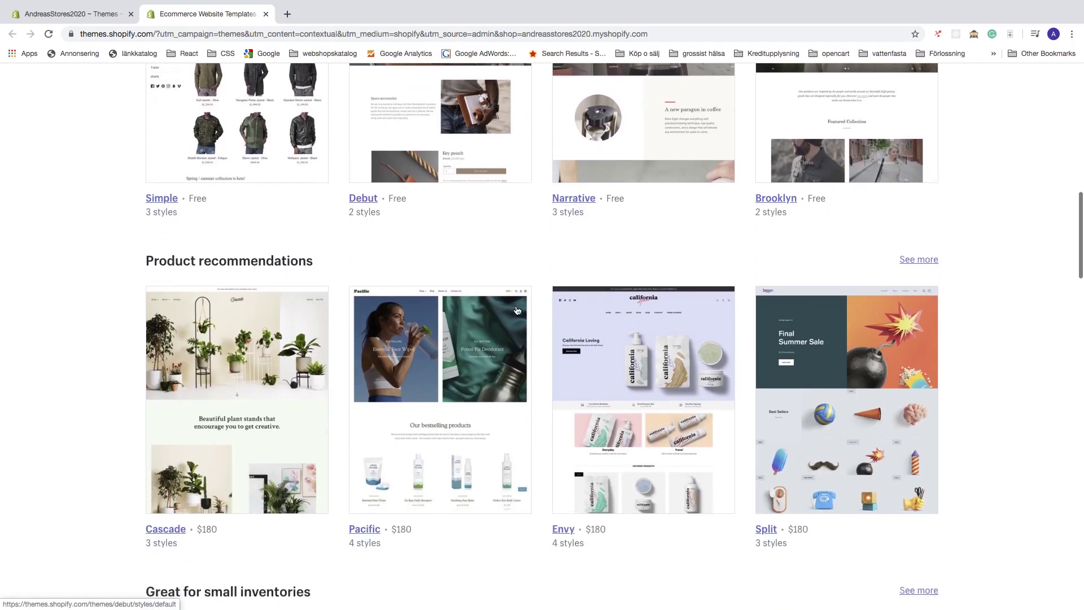
pyautogui.scroll(1, 532, 334)
pyautogui.scroll(-3, 532, 333)
pyautogui.scroll(-1, 532, 333)
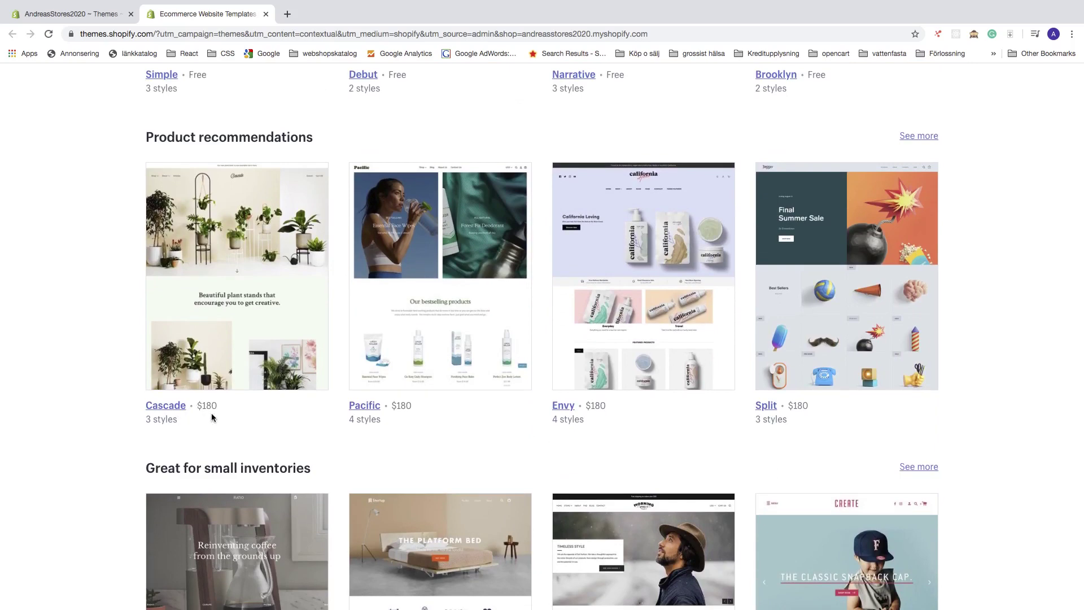
pyautogui.scroll(-5, 216, 412)
# Show the full list of themes and filter it by price to Free.
pyautogui.scroll(15, 221, 416)
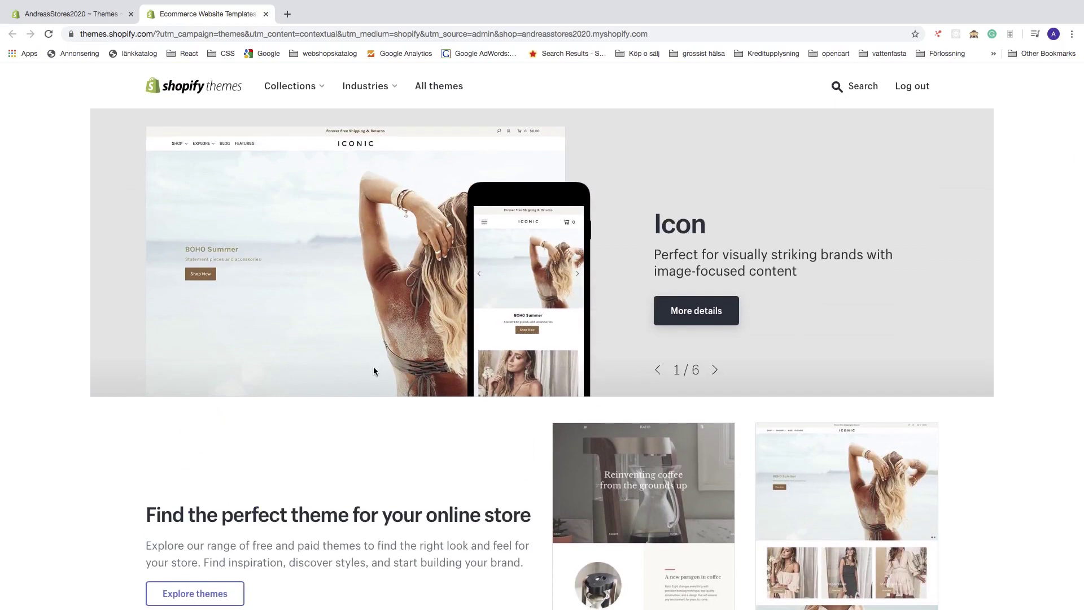
pyautogui.click(438, 88)
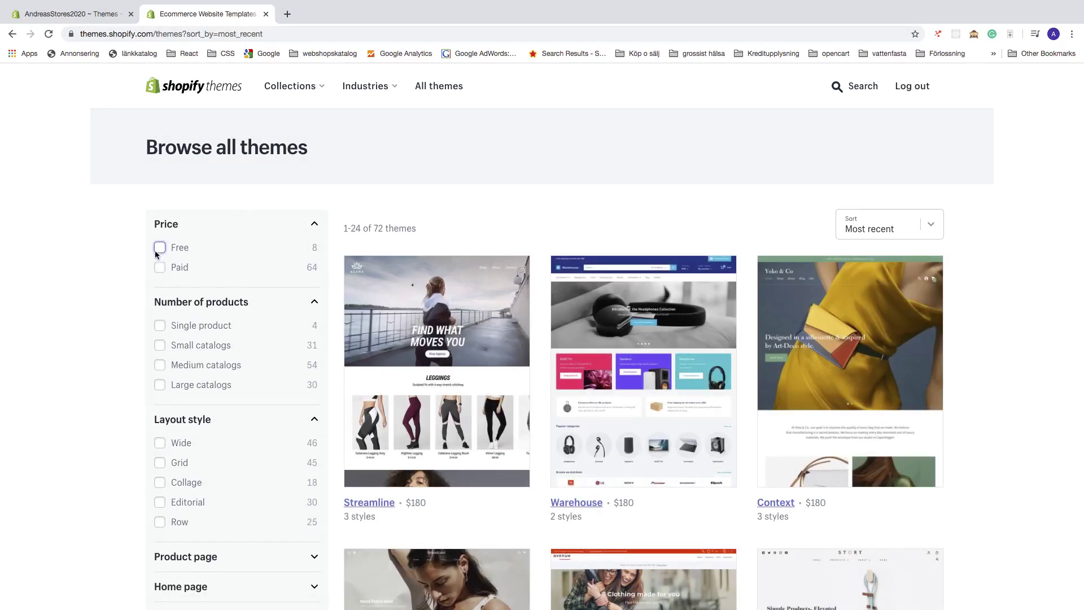
pyautogui.click(157, 251)
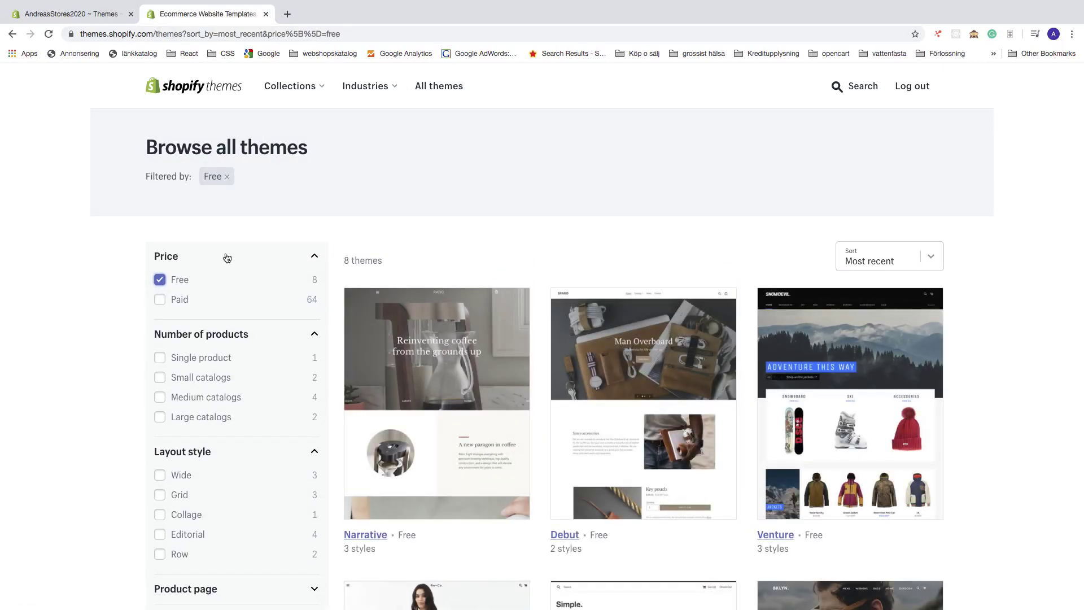
# Look through the free themes and open the details page of the Brooklyn theme.
pyautogui.scroll(-5, 408, 262)
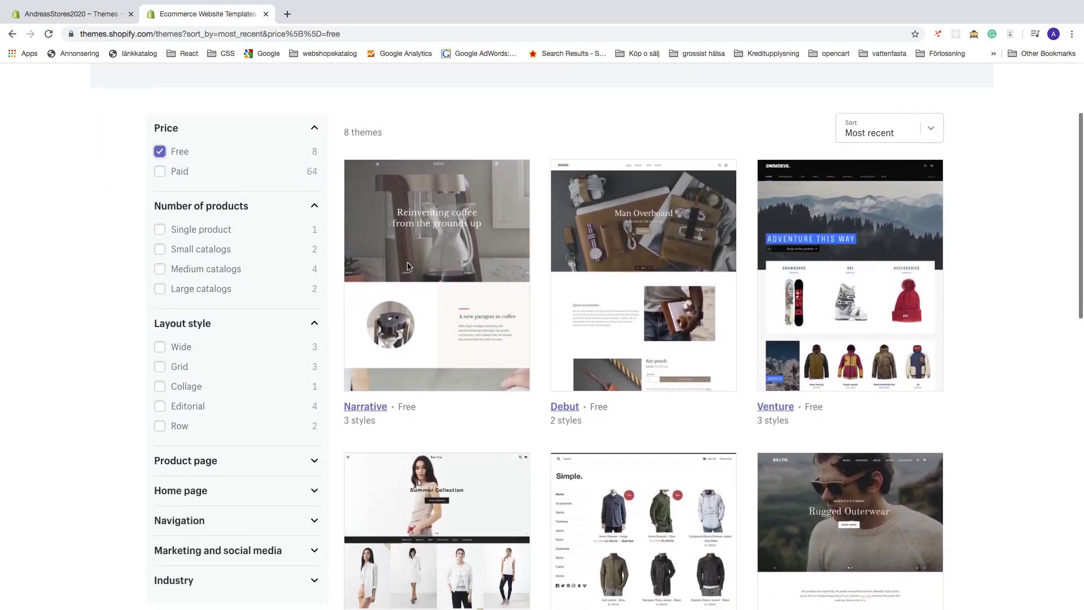
pyautogui.scroll(2, 409, 265)
pyautogui.scroll(-1, 408, 267)
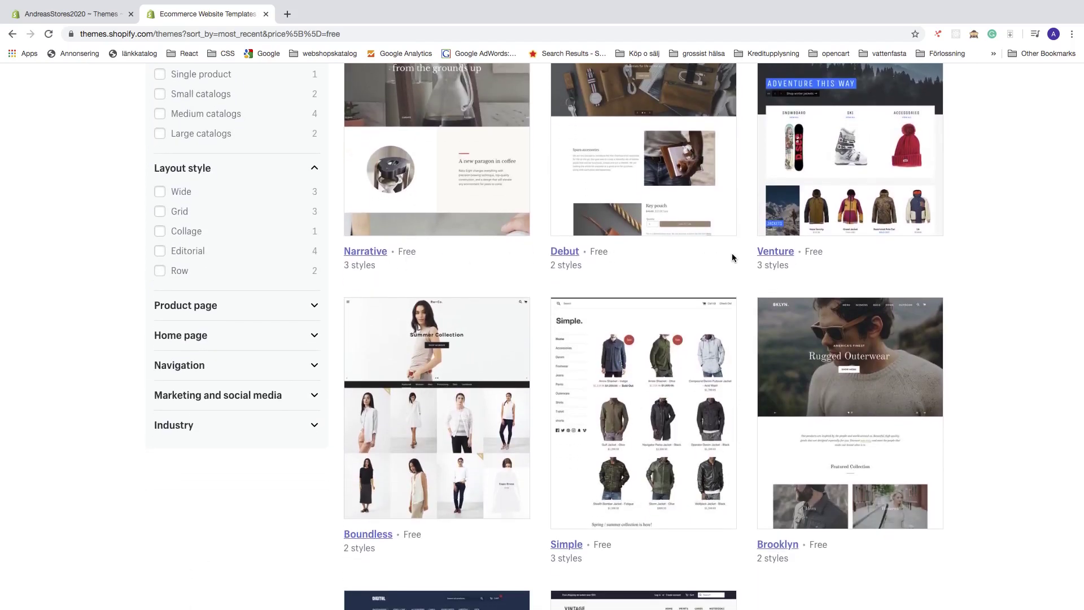
pyautogui.scroll(-4, 491, 330)
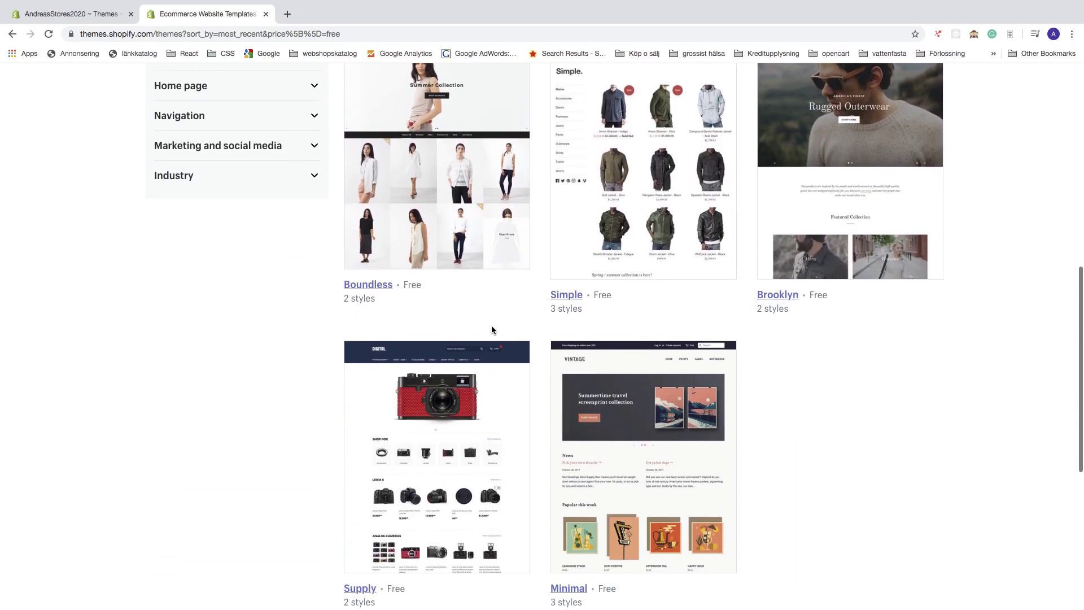
pyautogui.scroll(-2, 671, 366)
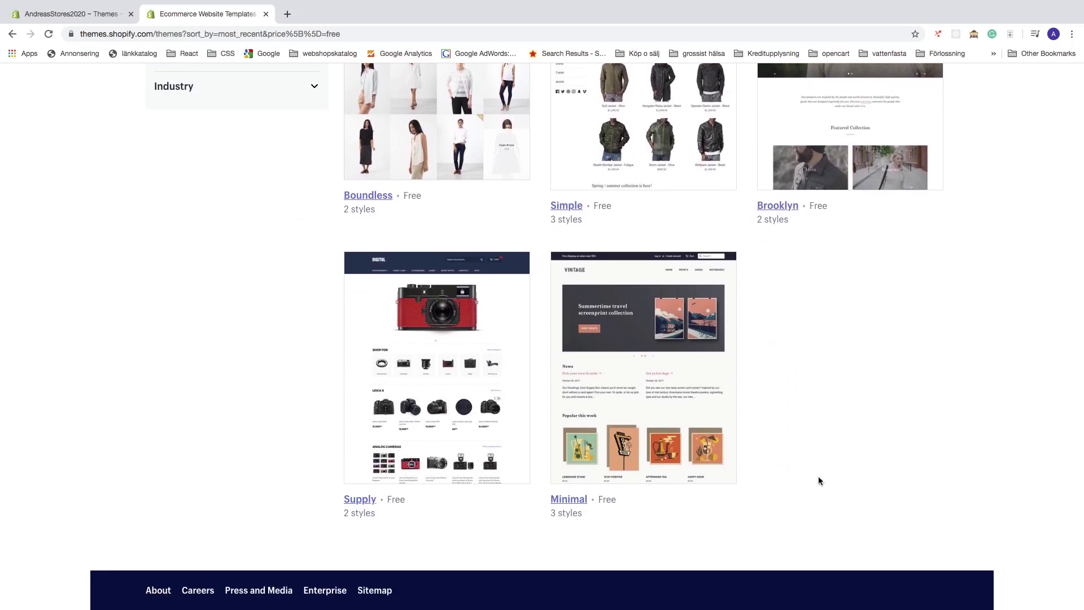
pyautogui.scroll(5, 818, 476)
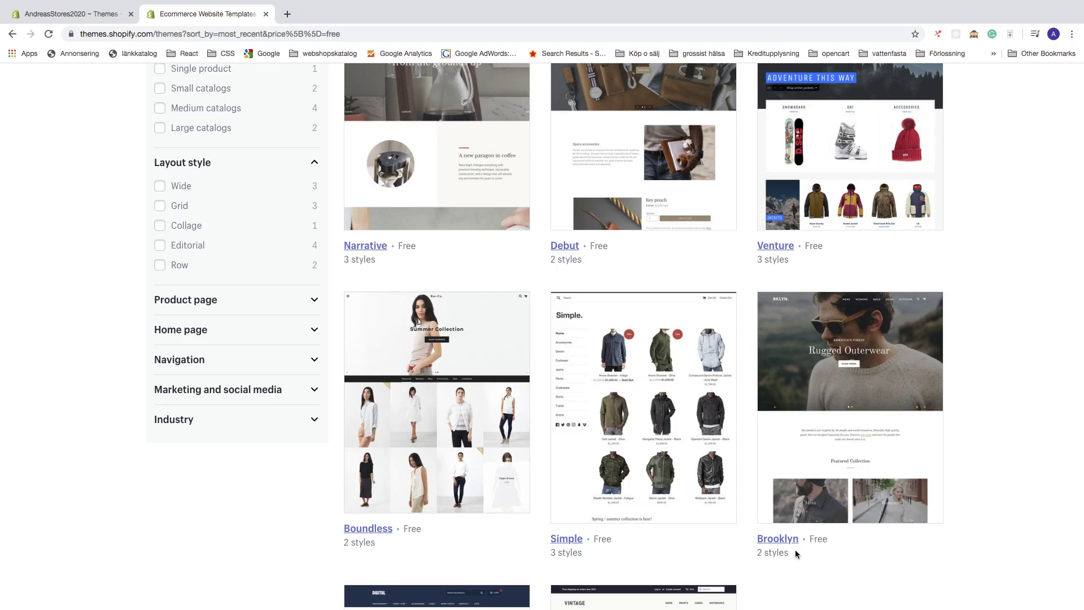
pyautogui.scroll(-2, 795, 551)
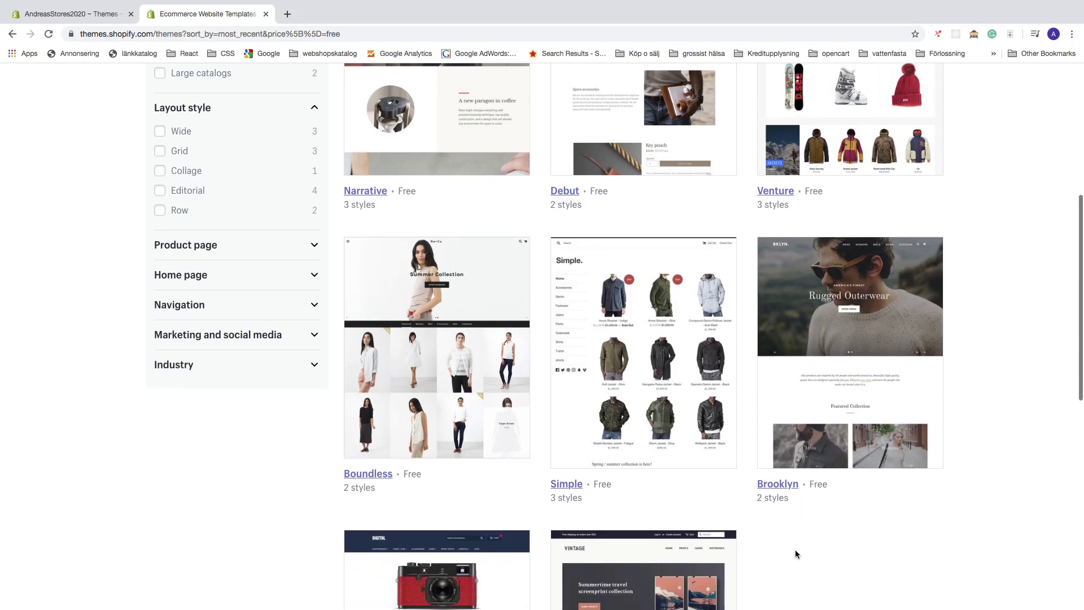
pyautogui.click(781, 486)
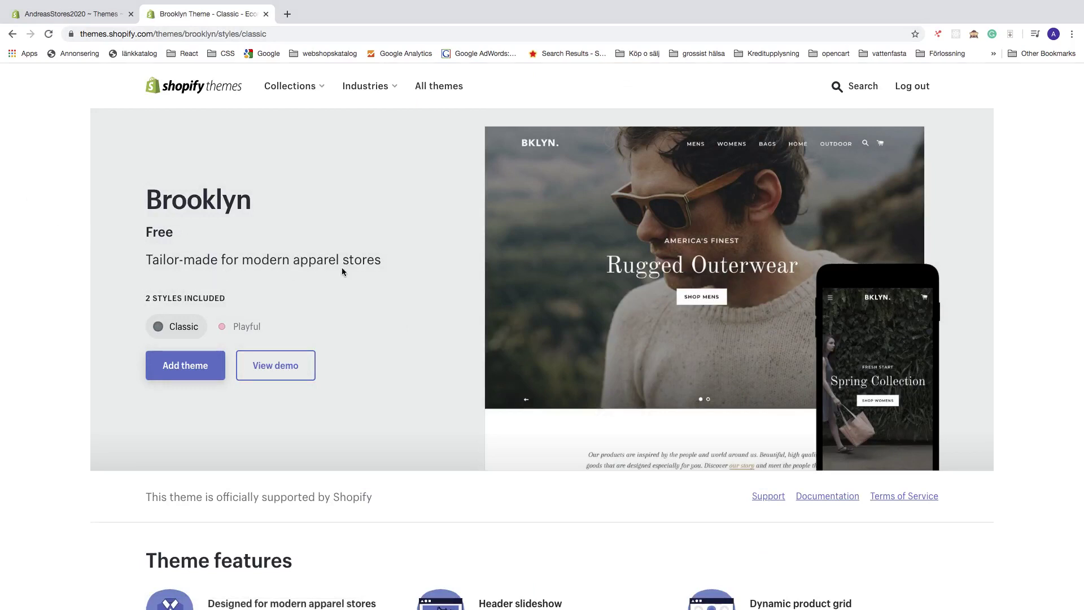
# Preview Brooklyn's Playful style, and switch back to the Classic style.
pyautogui.scroll(-1, 333, 271)
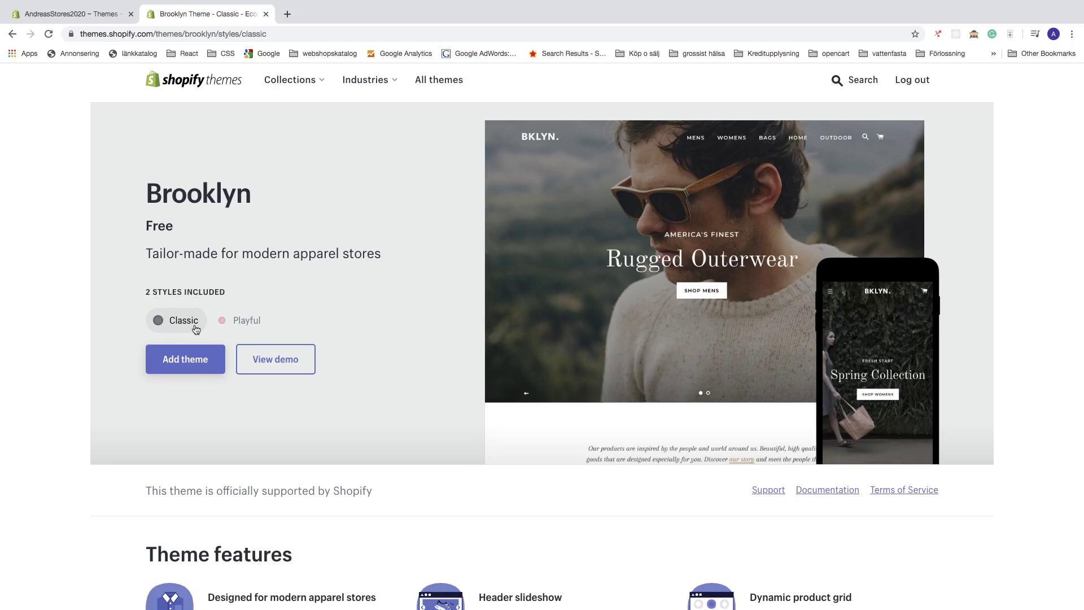
pyautogui.click(239, 327)
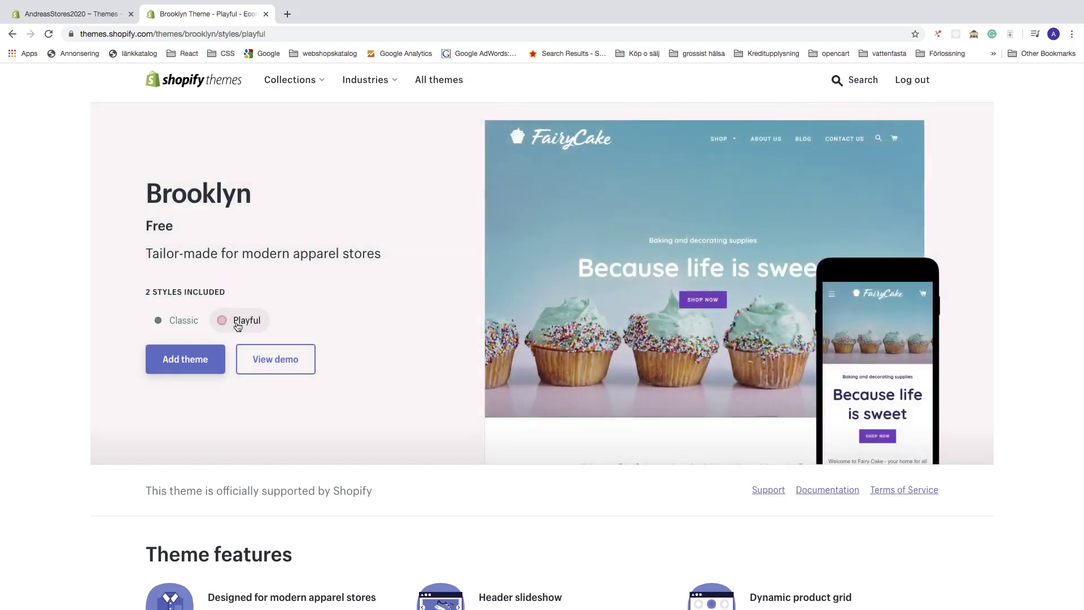
pyautogui.click(189, 328)
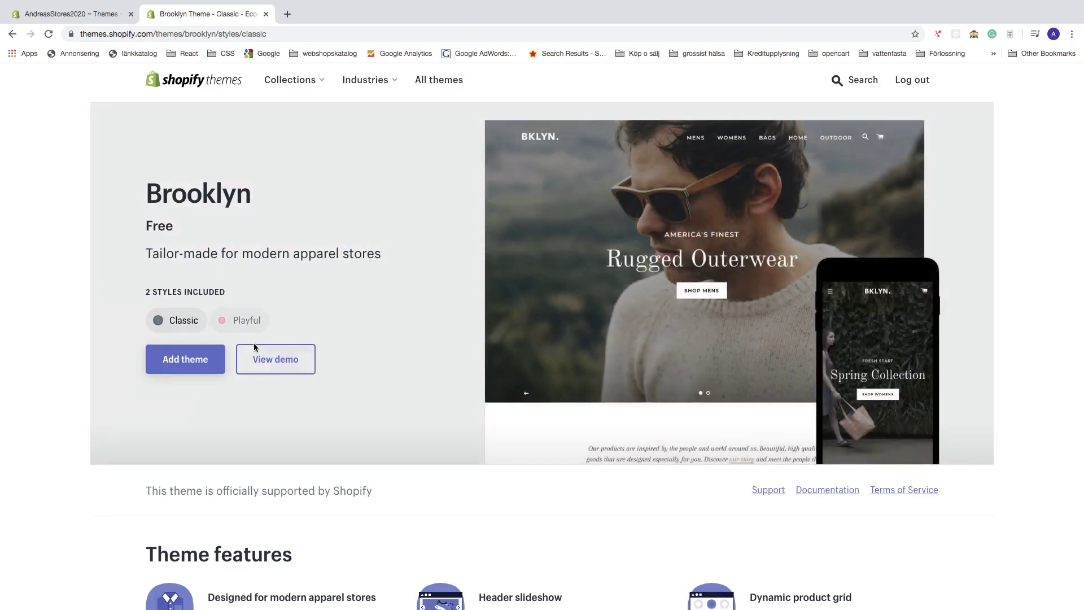
# Open the demo store of Brooklyn's Classic style, look over its home page and enter the Mens collection.
pyautogui.click(271, 360)
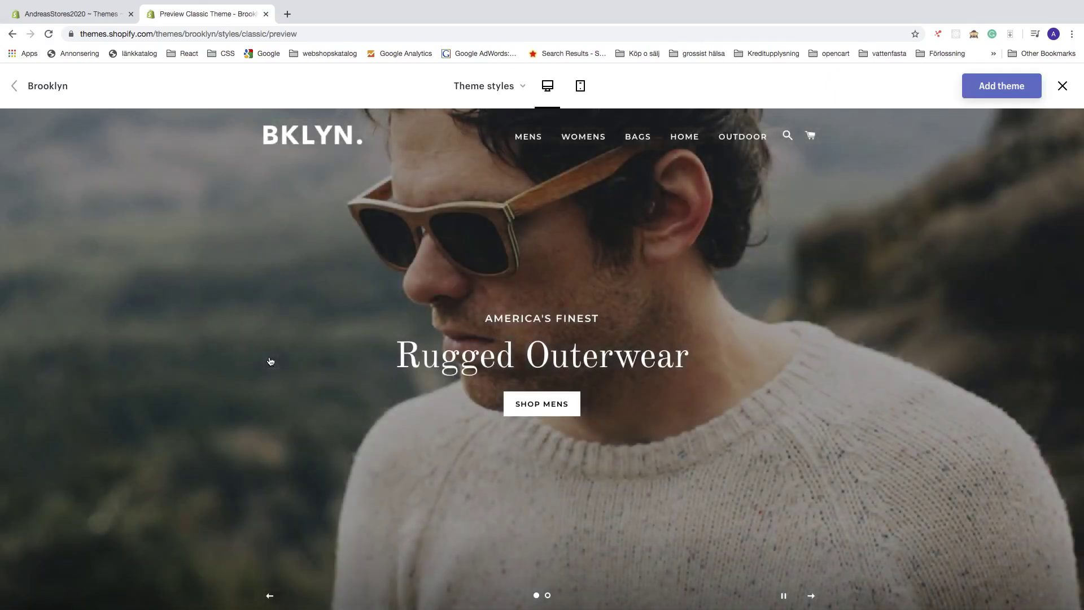
pyautogui.scroll(-8, 194, 359)
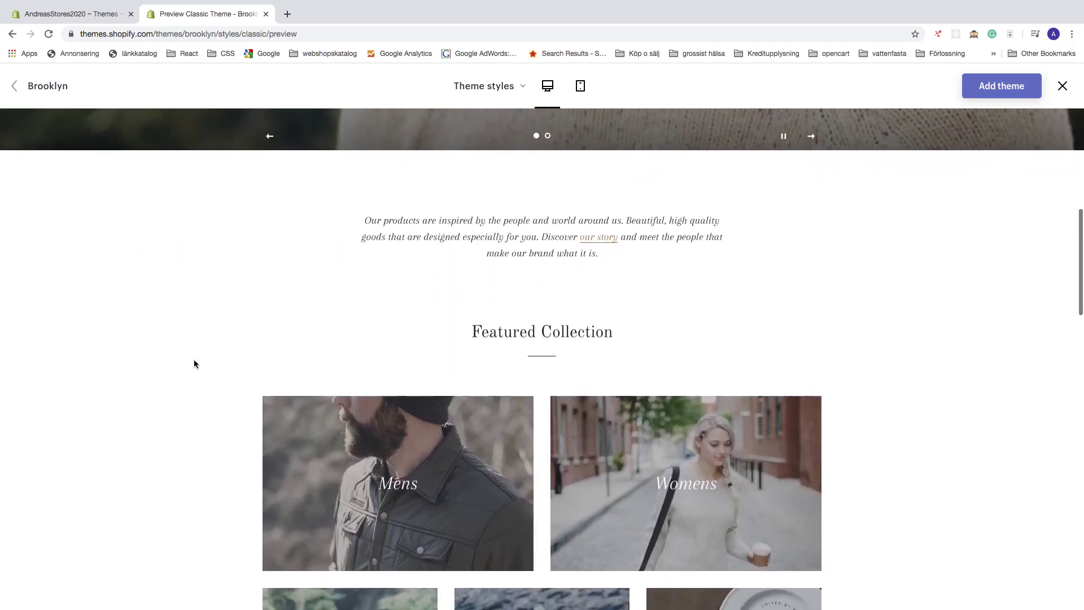
pyautogui.scroll(-8, 194, 359)
pyautogui.scroll(5, 193, 360)
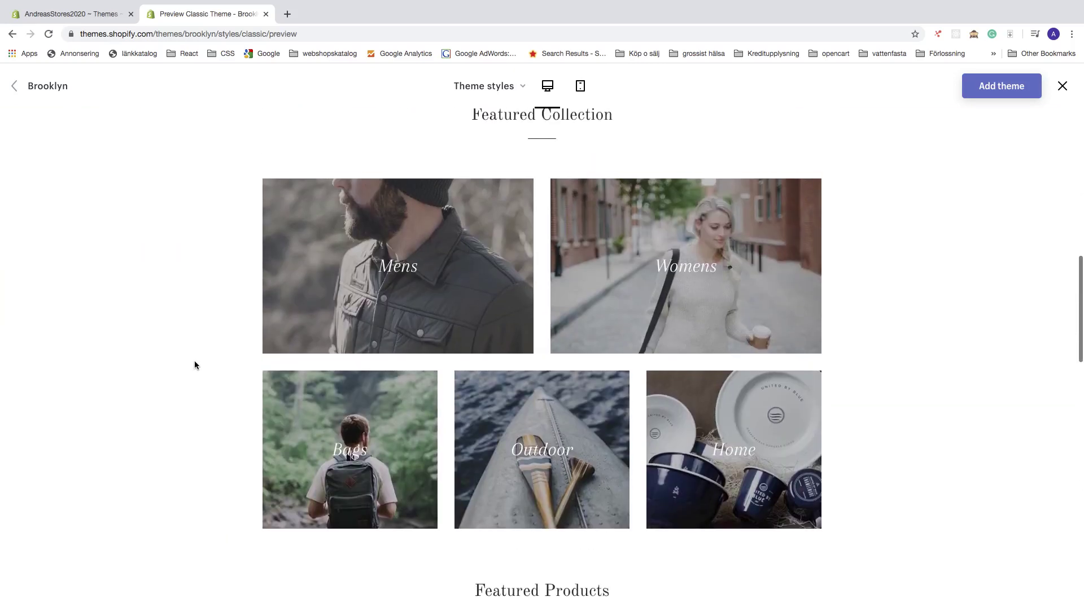
pyautogui.click(388, 272)
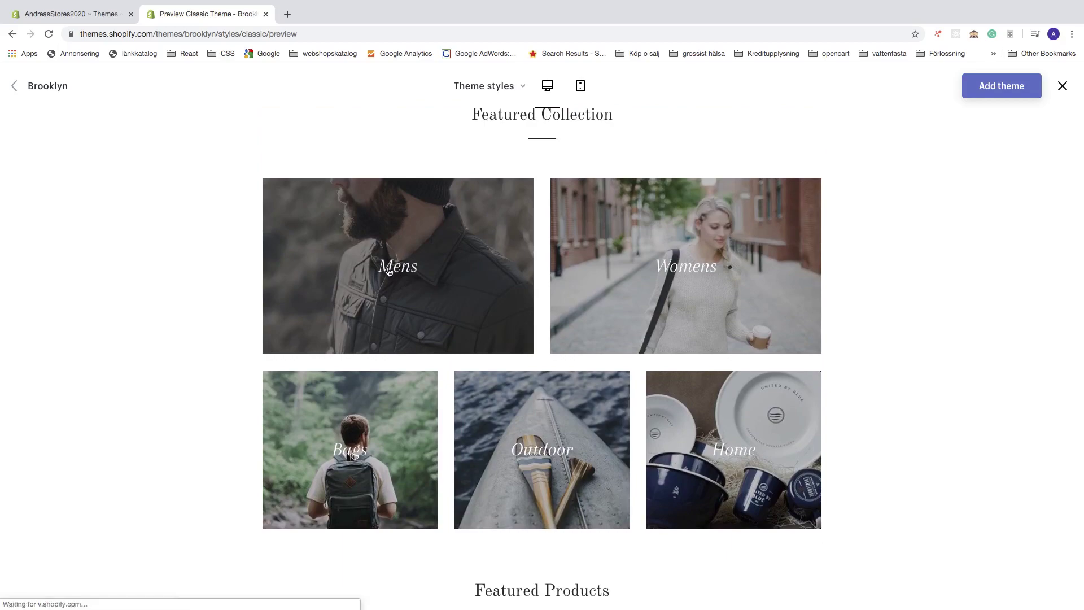
# Open the Red Wing Iron Ranger Boot from the Mens collection and examine its product page layout.
pyautogui.scroll(-5, 302, 286)
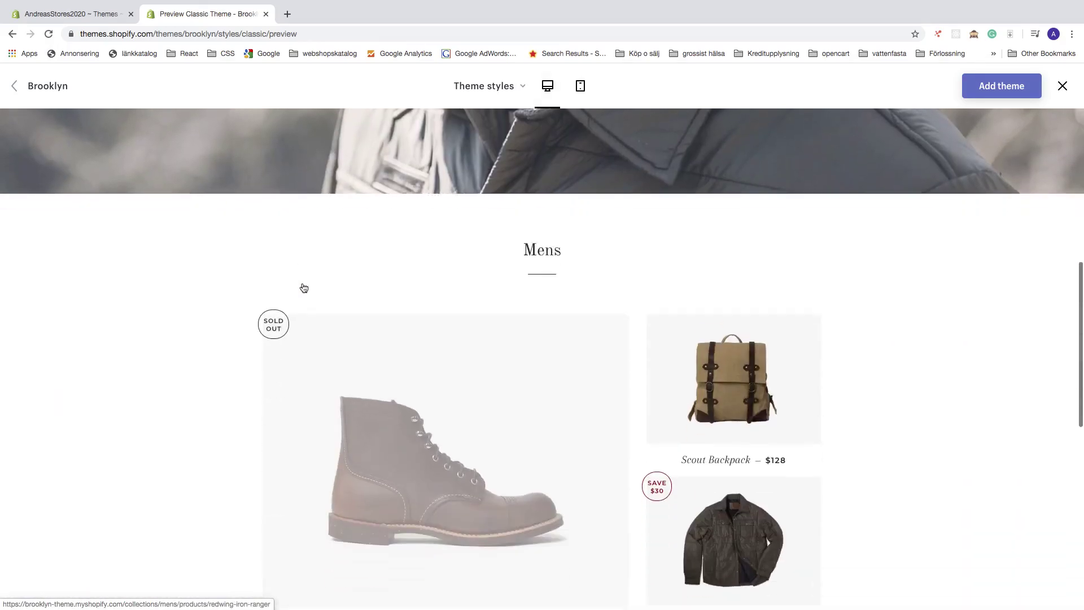
pyautogui.scroll(-3, 304, 288)
pyautogui.click(382, 278)
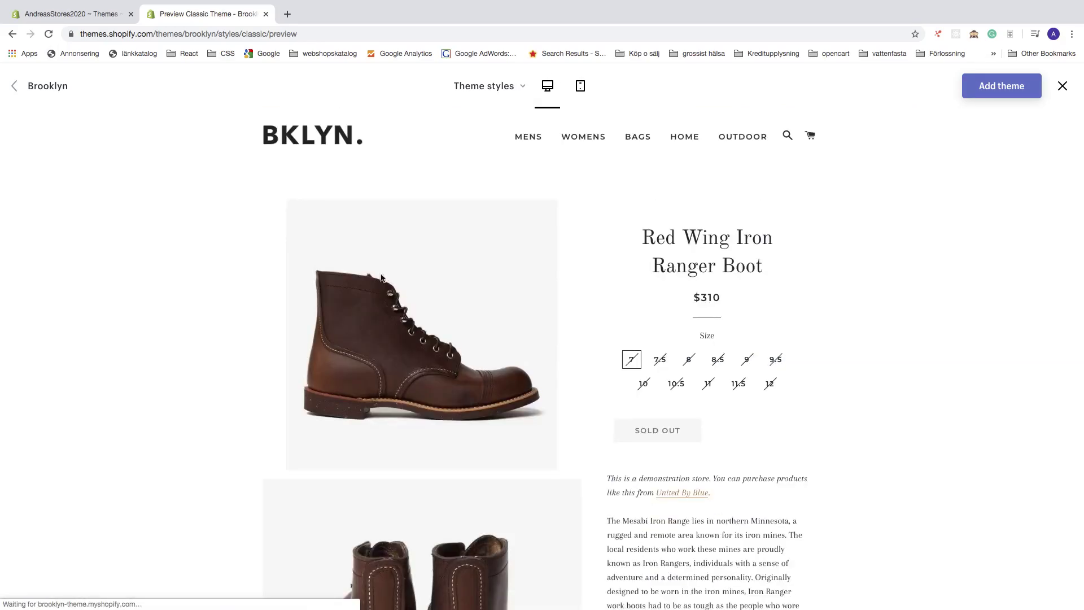
pyautogui.scroll(-10, 293, 285)
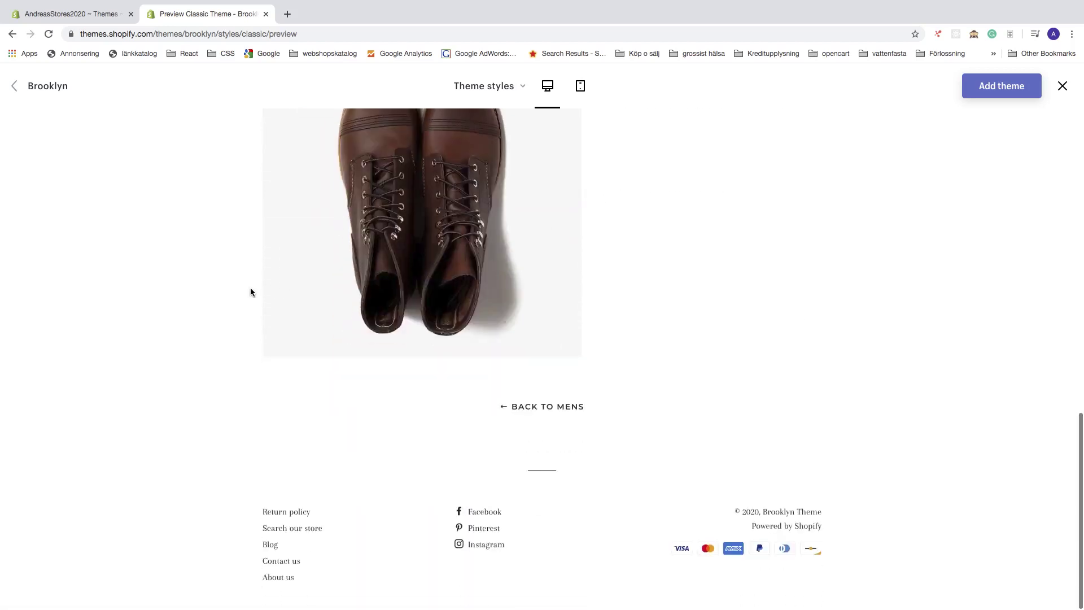
pyautogui.scroll(15, 252, 287)
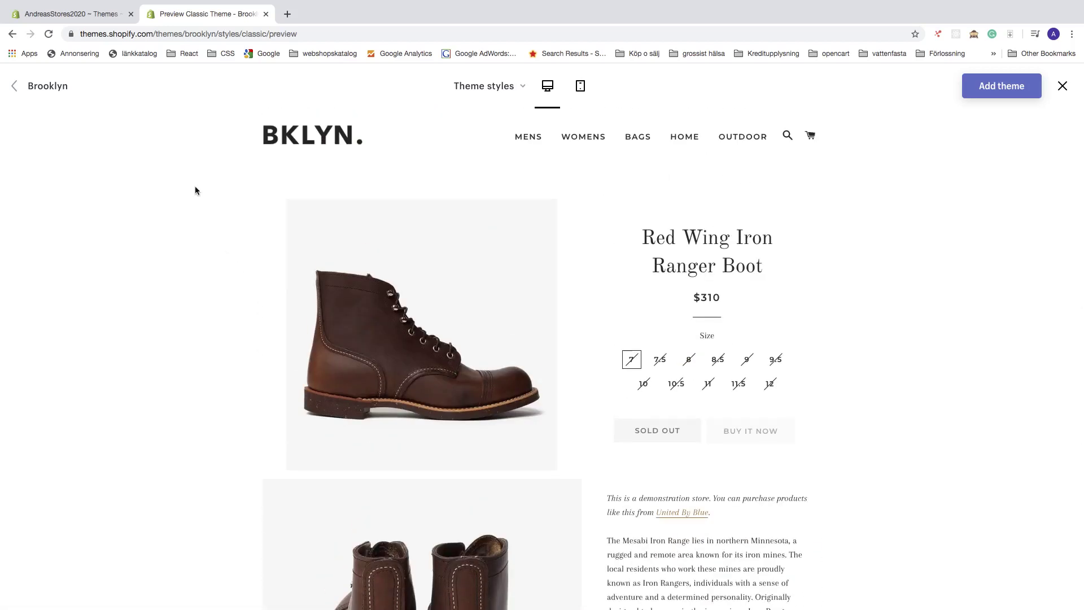
# Return to the Brooklyn theme's details page and review its features, example stores and customer reviews.
pyautogui.click(56, 86)
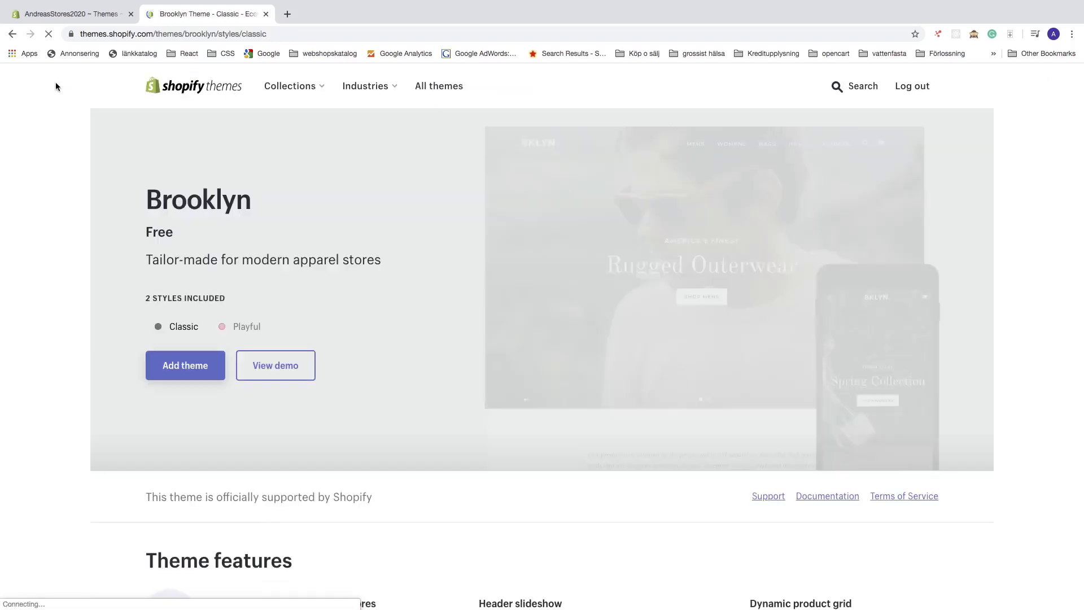
pyautogui.scroll(-5, 80, 245)
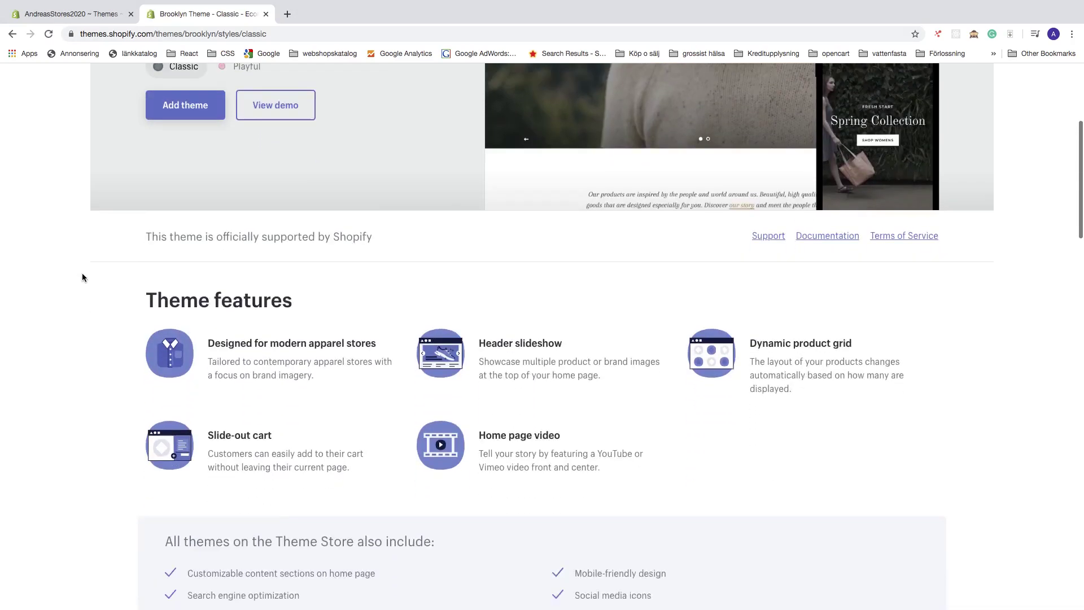
pyautogui.scroll(-3, 83, 274)
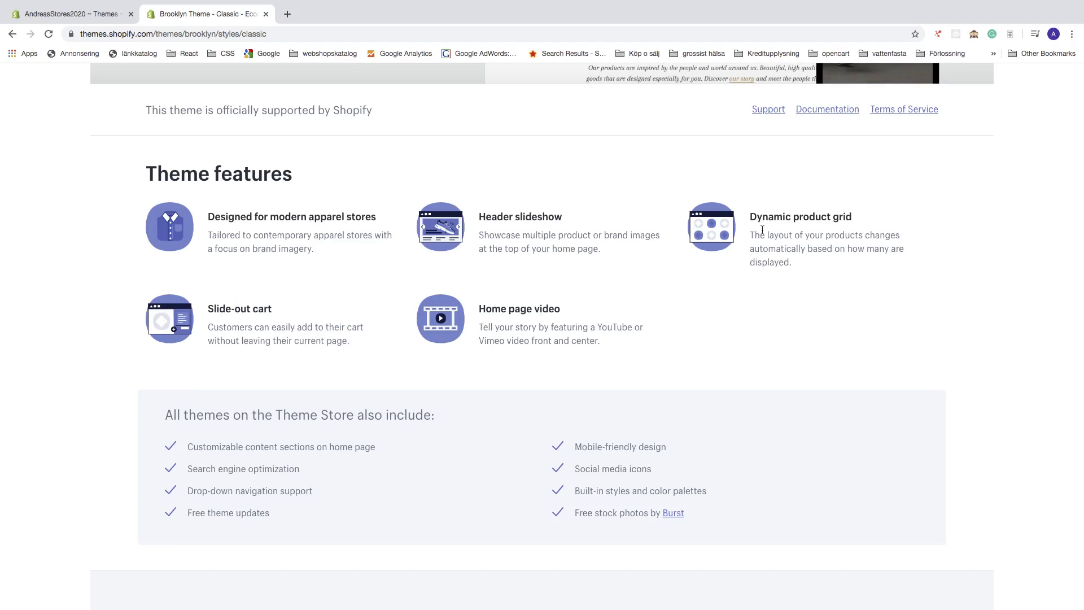
pyautogui.scroll(-2, 215, 365)
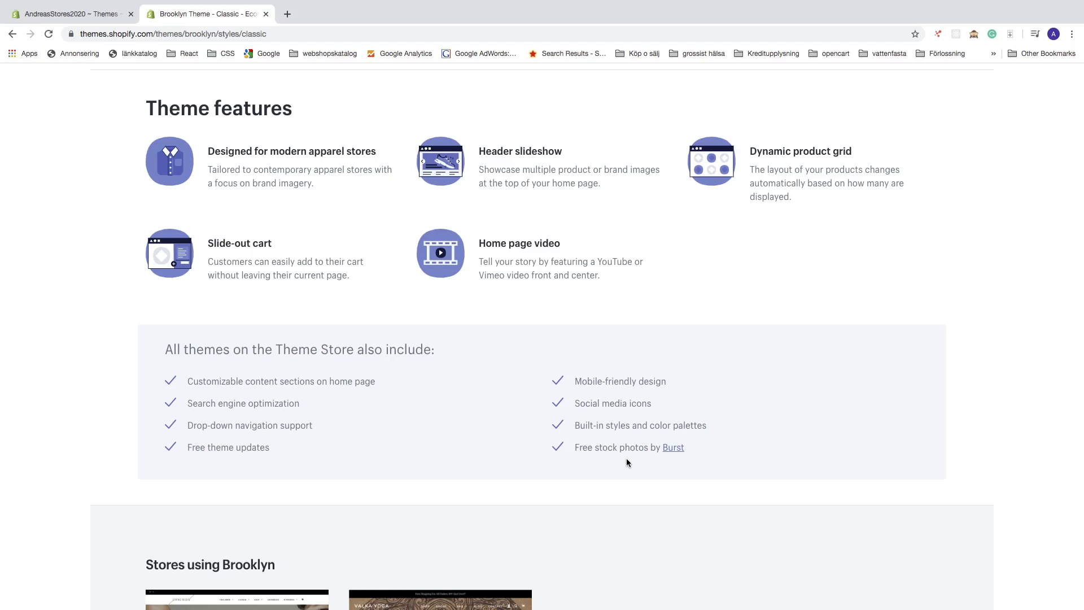
pyautogui.scroll(-5, 560, 457)
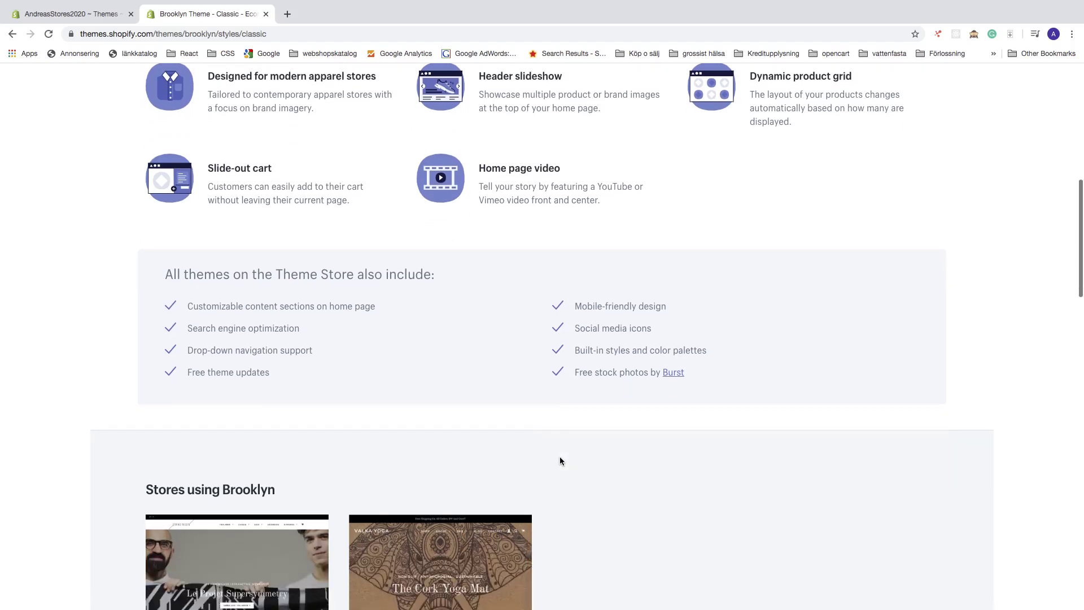
pyautogui.scroll(-1, 560, 461)
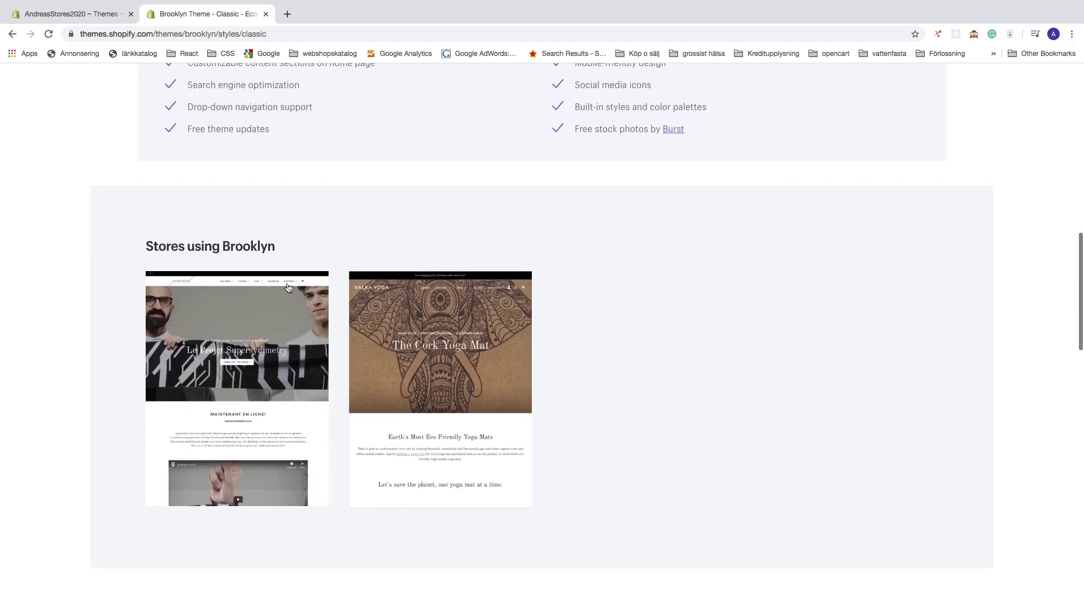
pyautogui.scroll(-5, 535, 460)
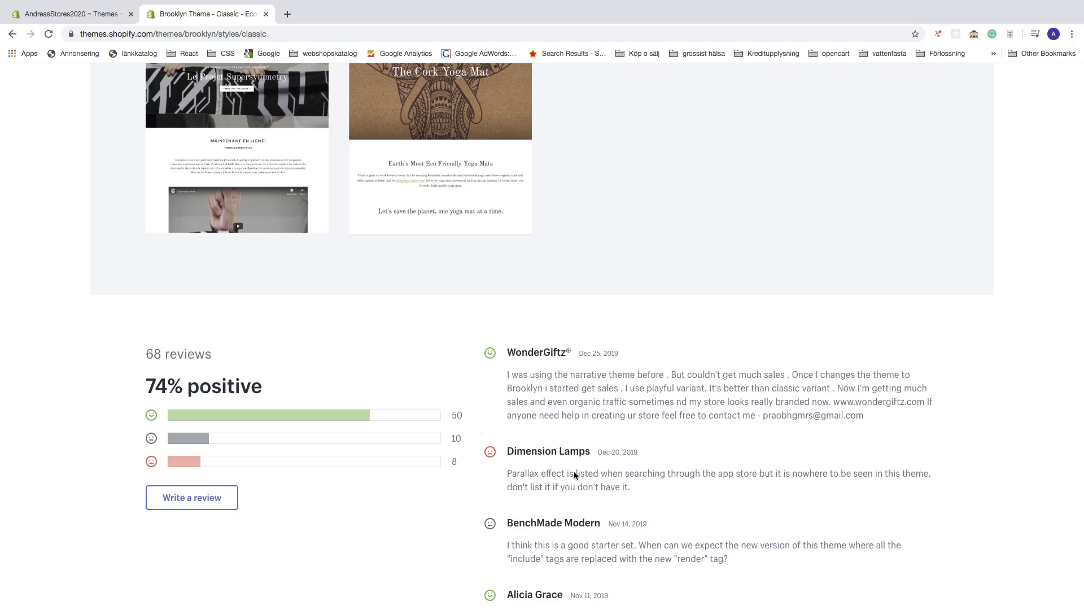
# Read through the remaining customer reviews of Brooklyn and add the theme in its Classic style to the store.
pyautogui.scroll(-5, 529, 497)
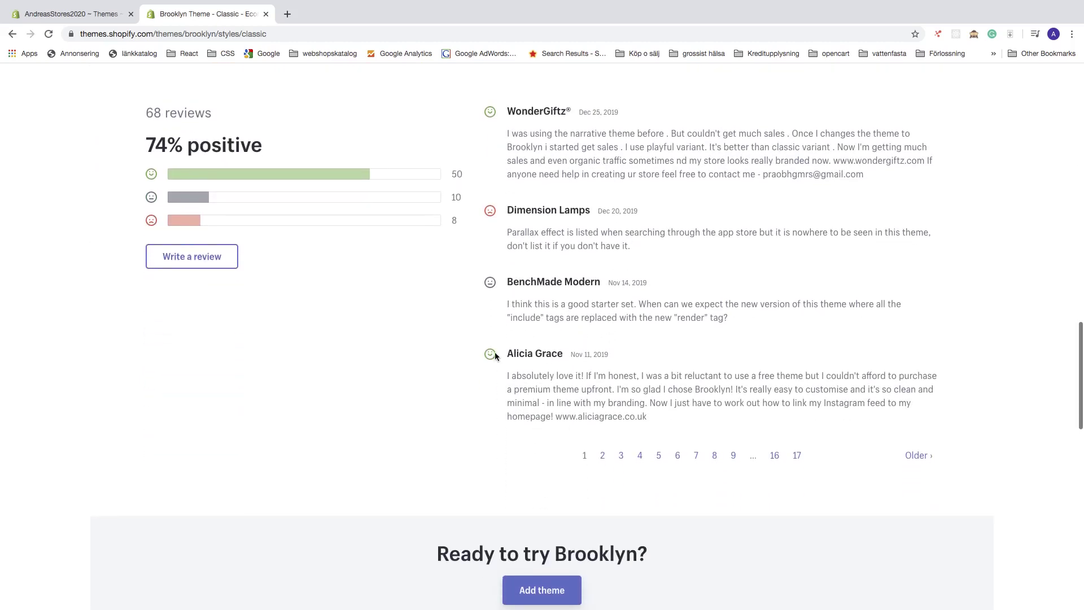
pyautogui.scroll(5, 566, 353)
pyautogui.scroll(-1, 567, 354)
pyautogui.scroll(-3, 567, 352)
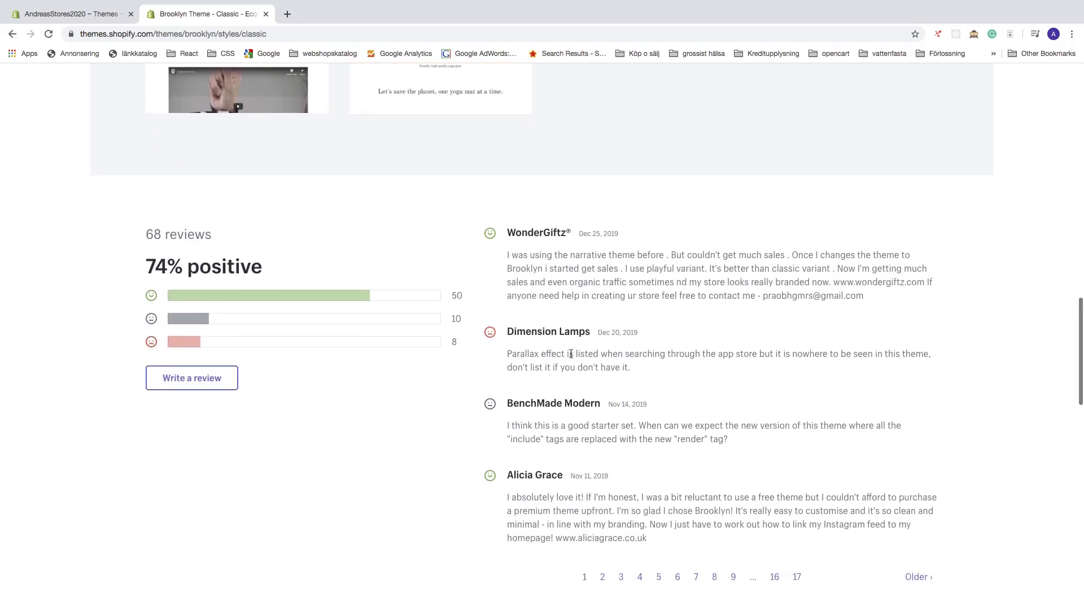
pyautogui.scroll(20, 569, 354)
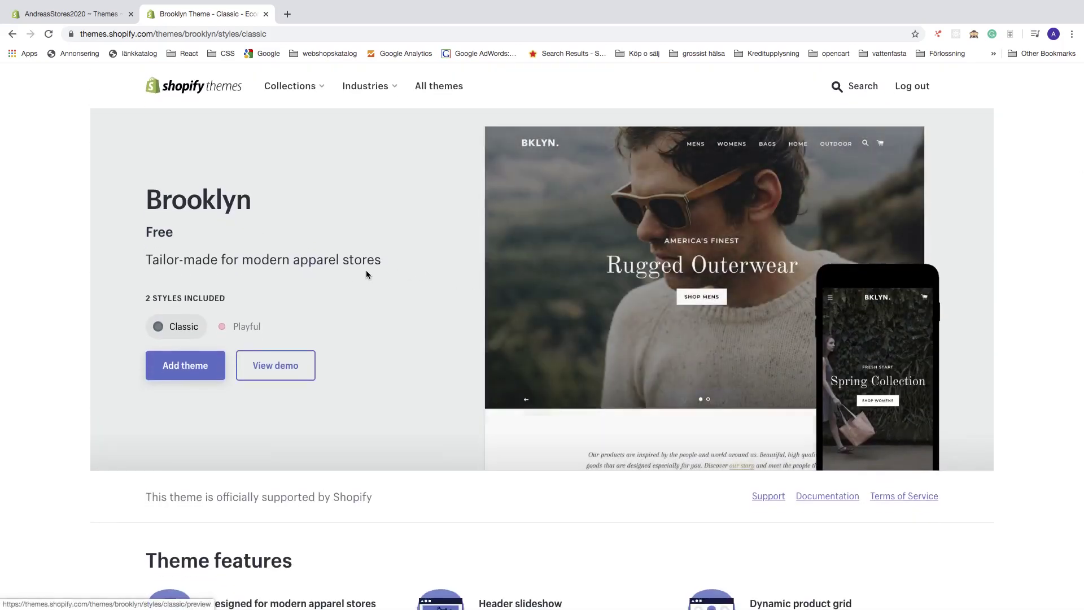
pyautogui.click(185, 372)
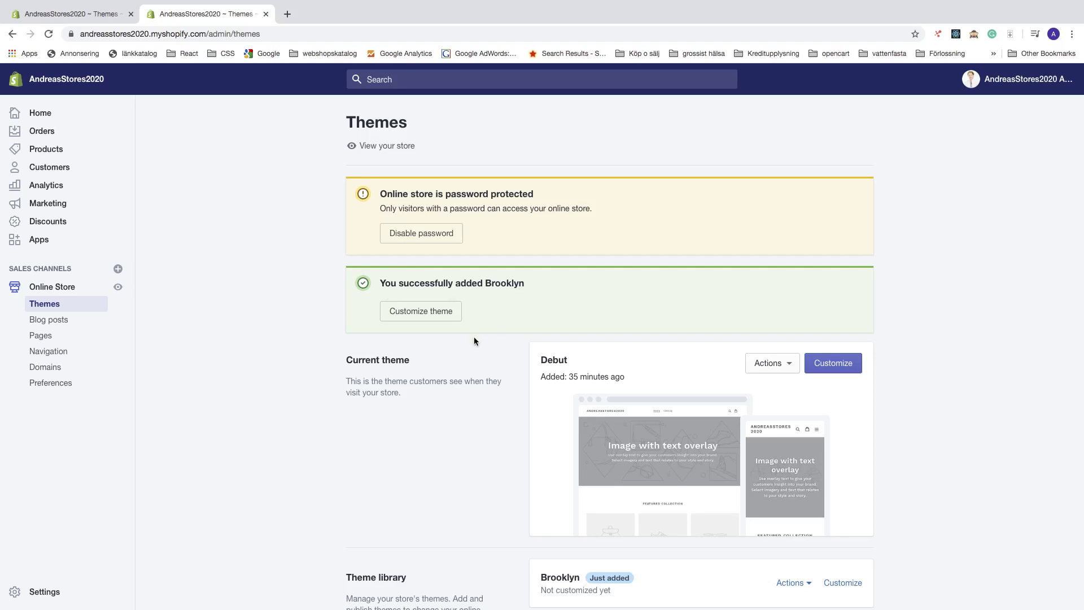
# Publish the newly added Brooklyn theme from the theme library, replacing Debut as the store's current theme.
pyautogui.scroll(-1, 473, 339)
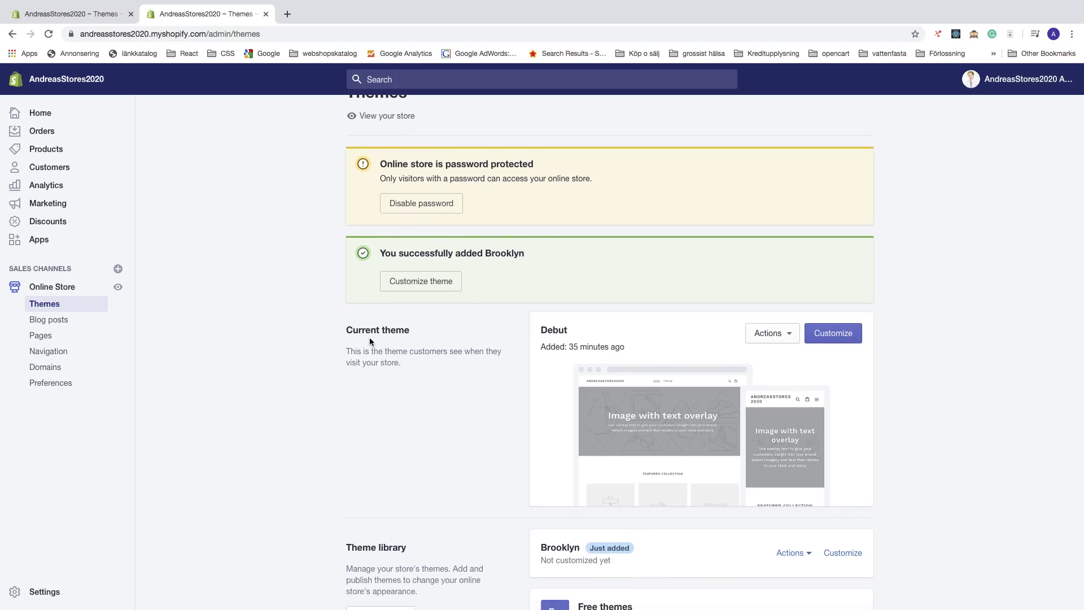
pyautogui.scroll(-3, 453, 412)
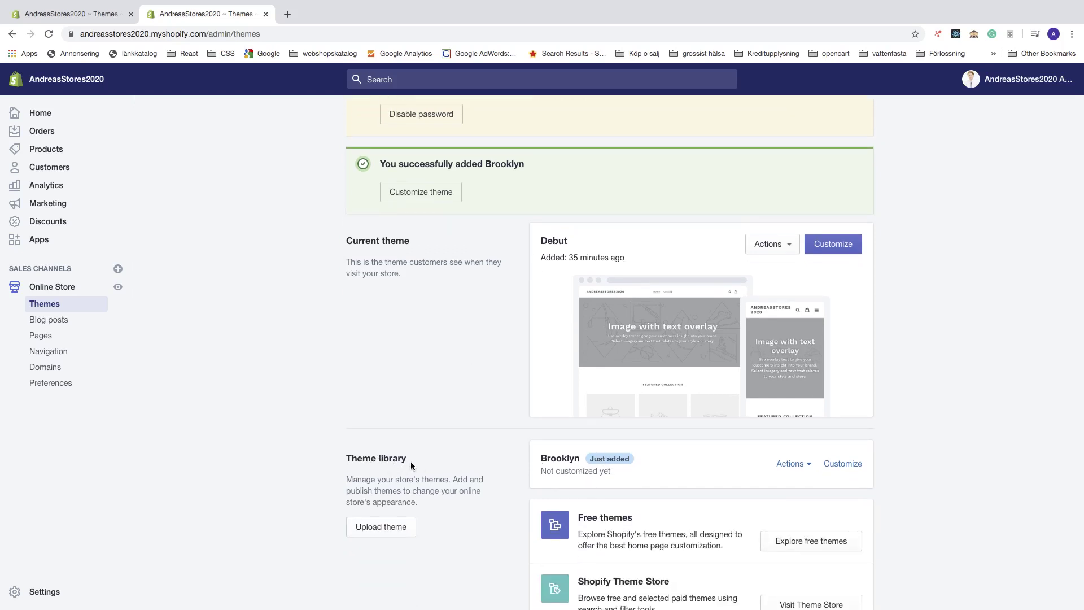
pyautogui.scroll(-2, 523, 455)
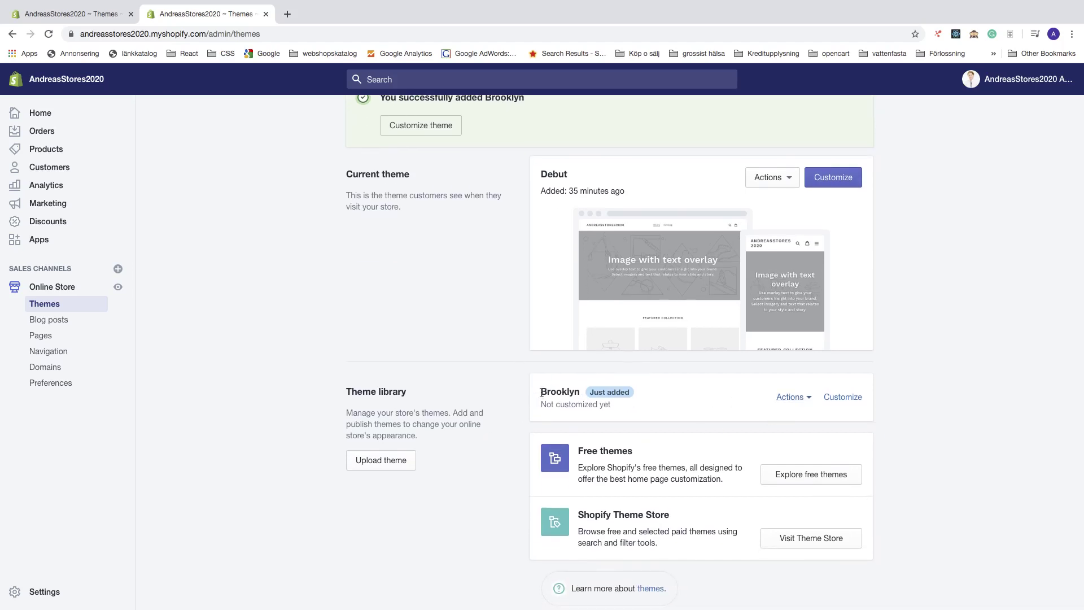
pyautogui.click(805, 399)
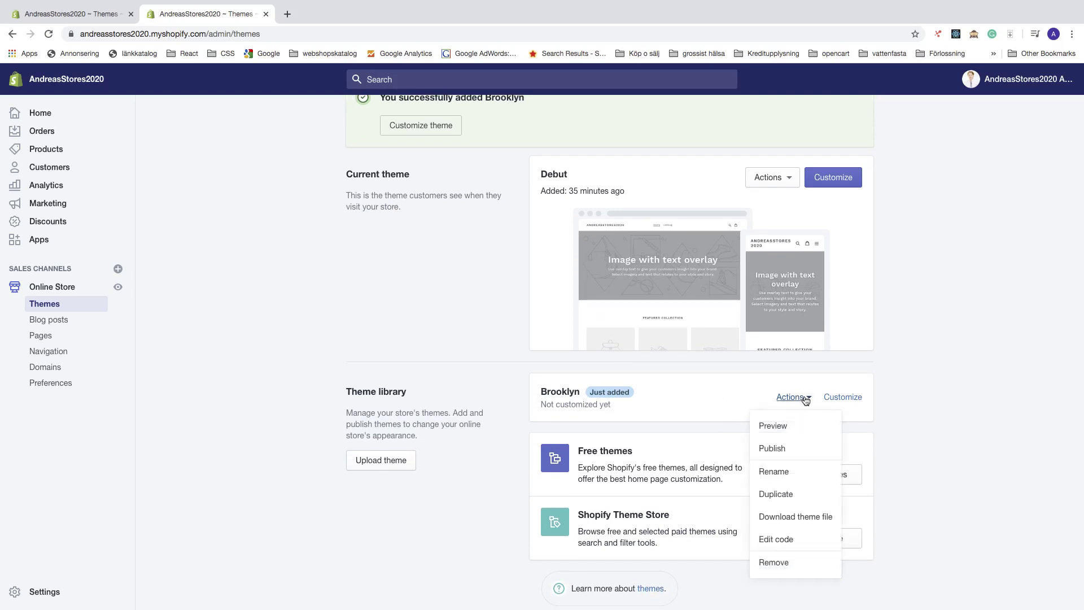
pyautogui.click(769, 449)
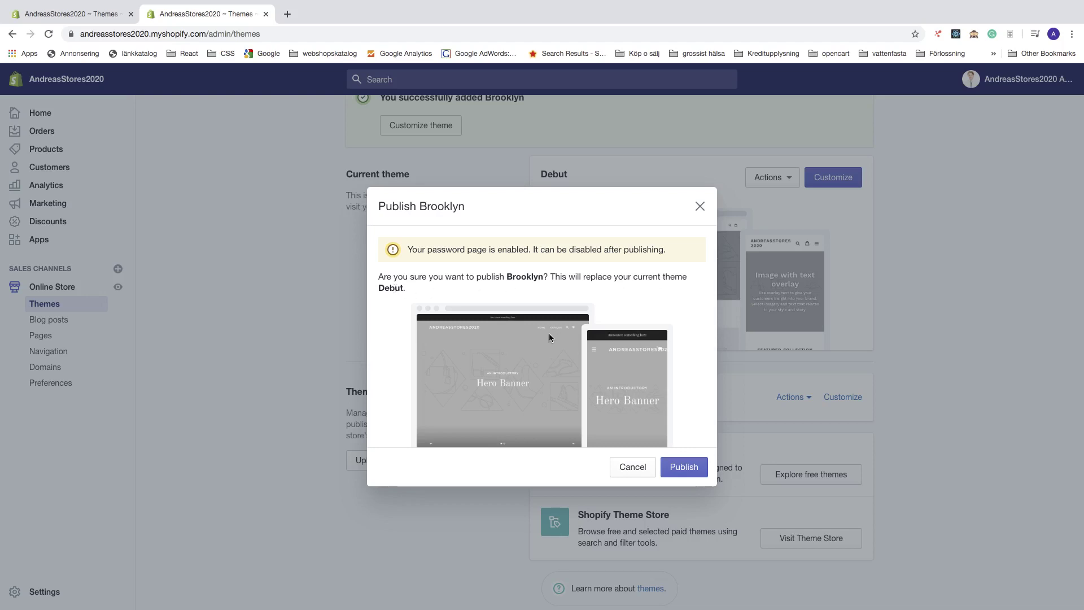
pyautogui.click(689, 465)
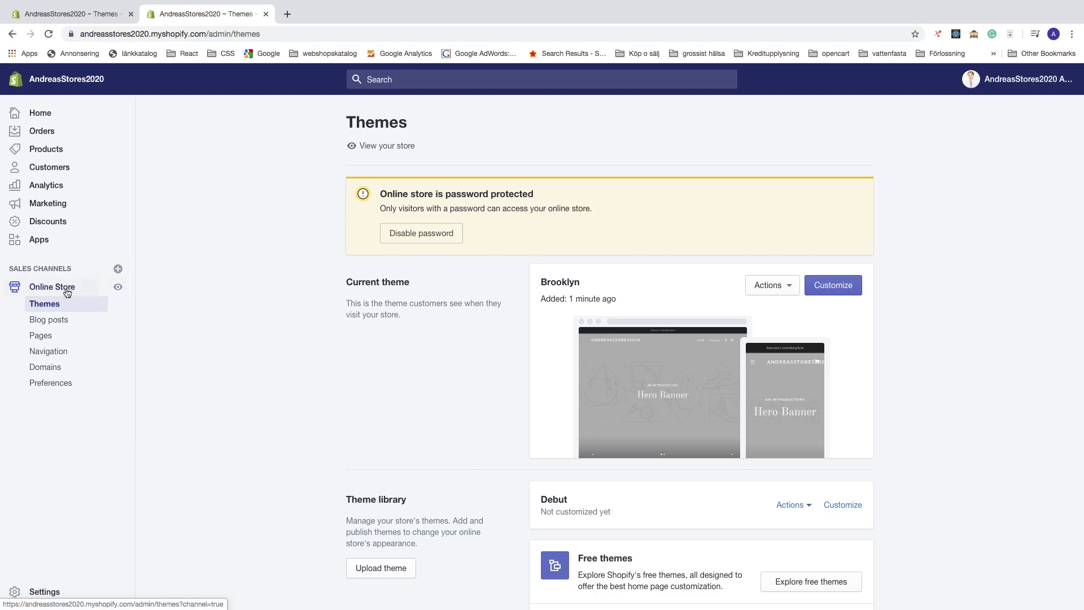
# View the live online store and look over its home page with the Brooklyn theme applied.
pyautogui.click(118, 287)
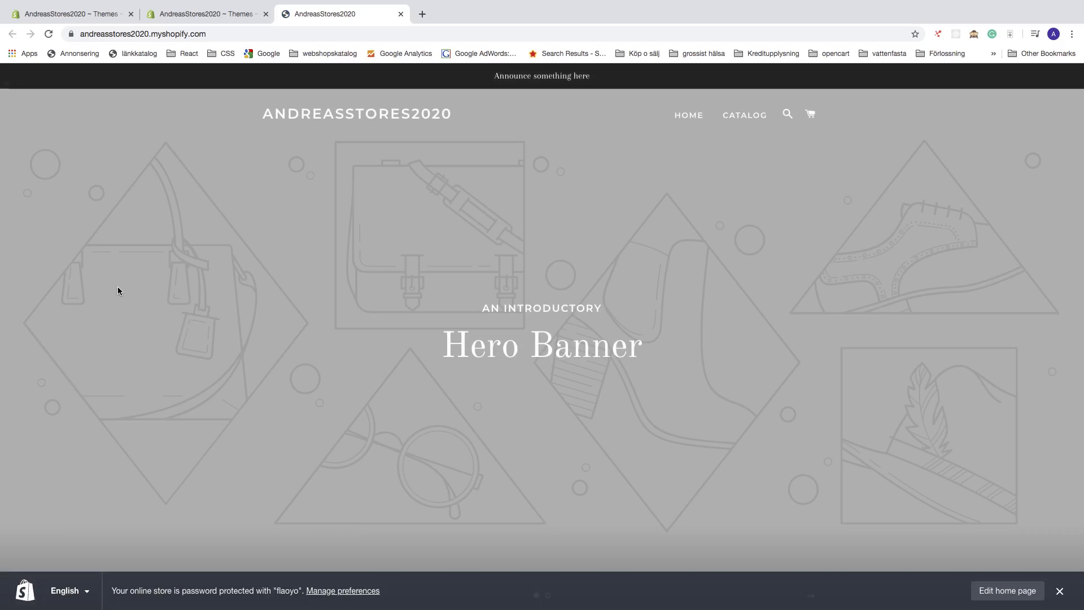
pyautogui.scroll(-15, 144, 298)
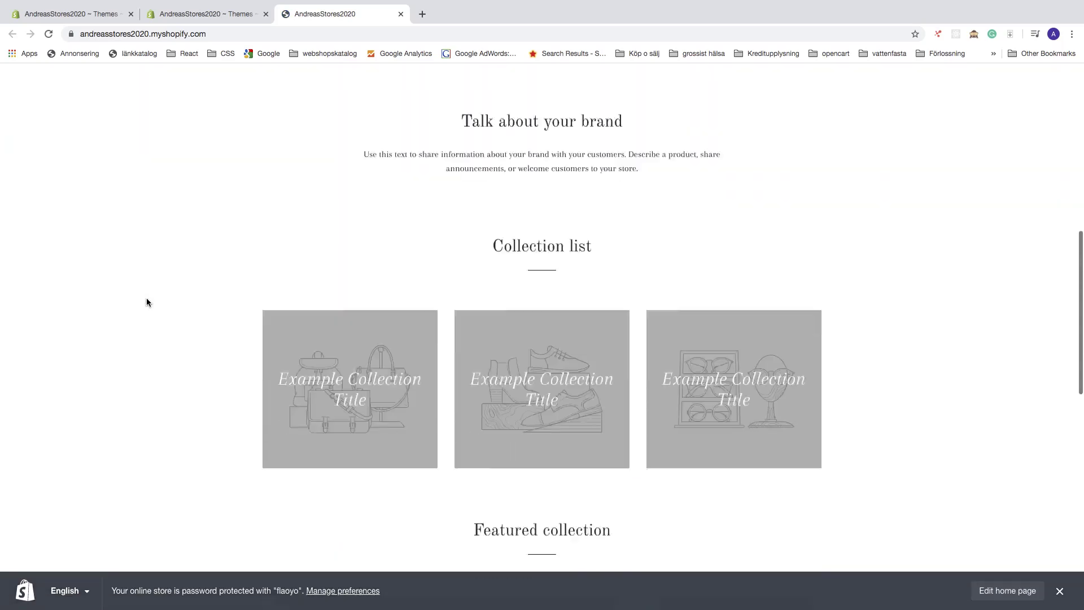
pyautogui.scroll(15, 148, 296)
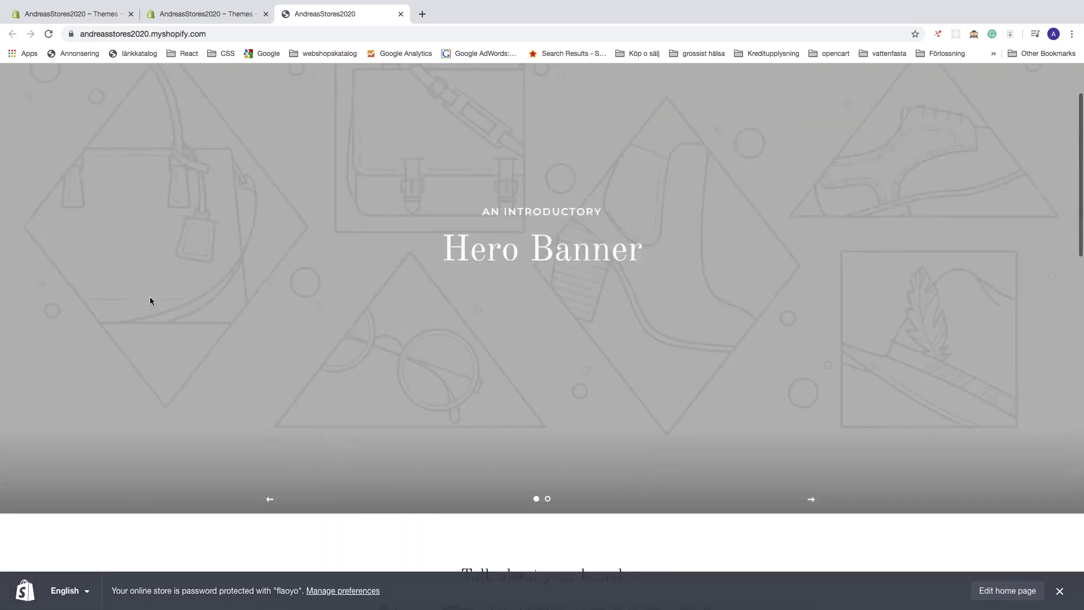